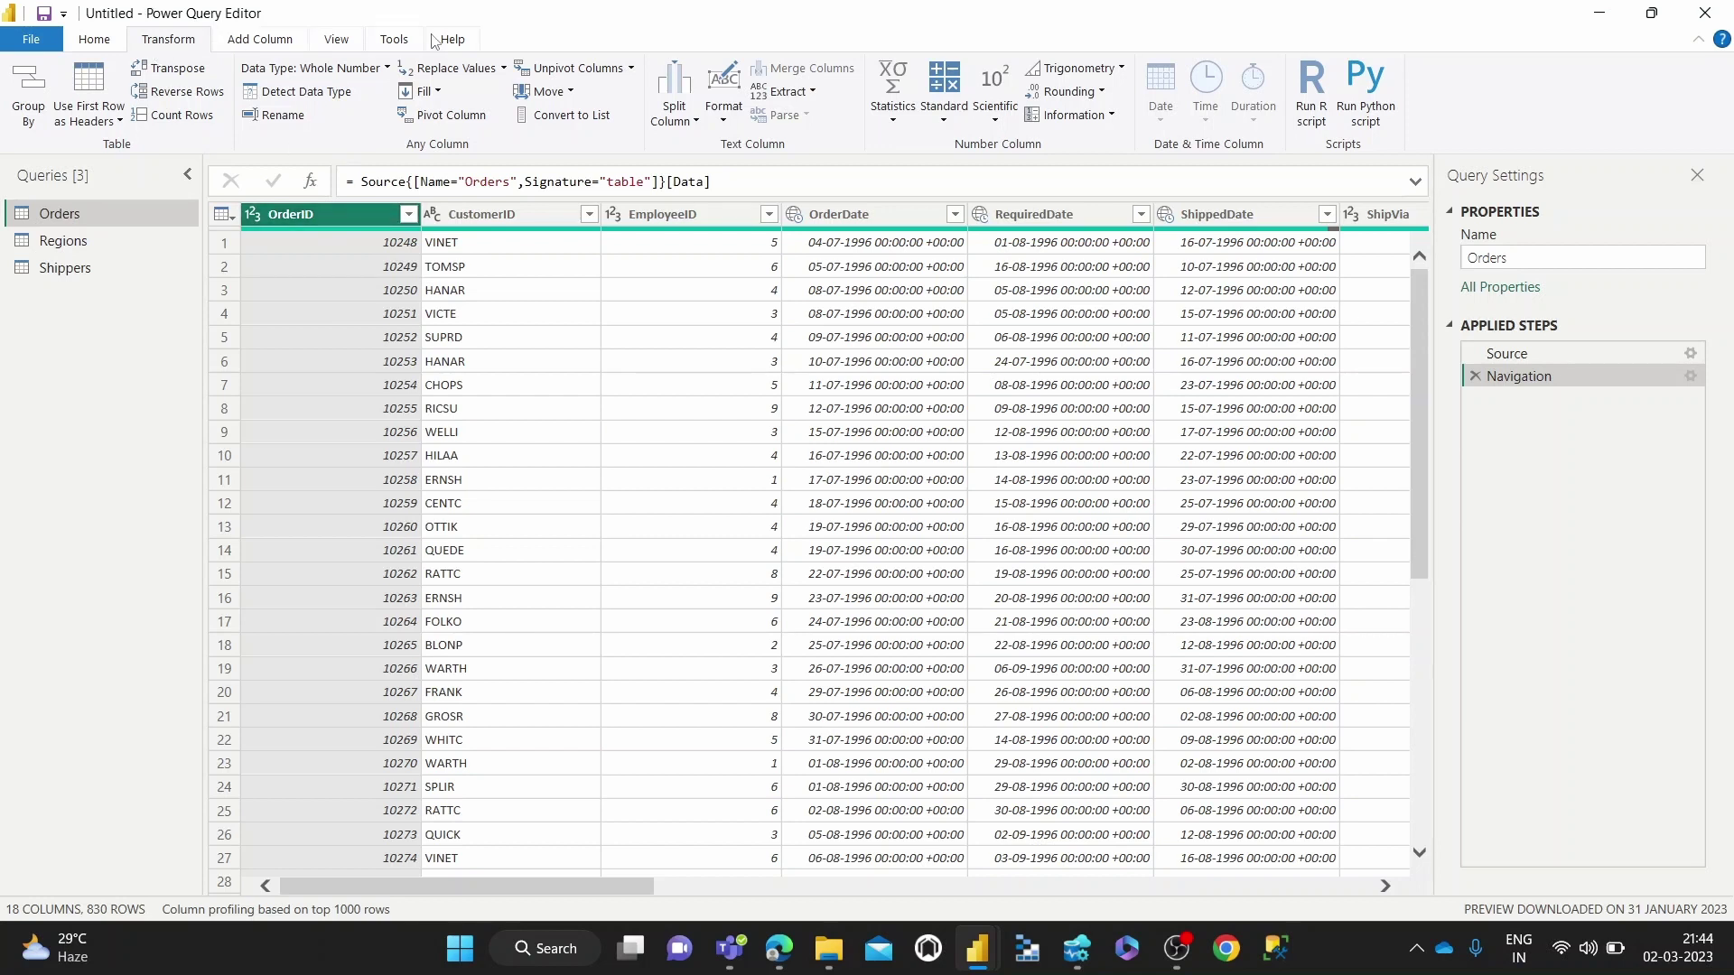
Apply Count Values to the OrderID column, giving a Calculated Count of 830.
{"action": "left_click", "coordinate": [893, 94]}
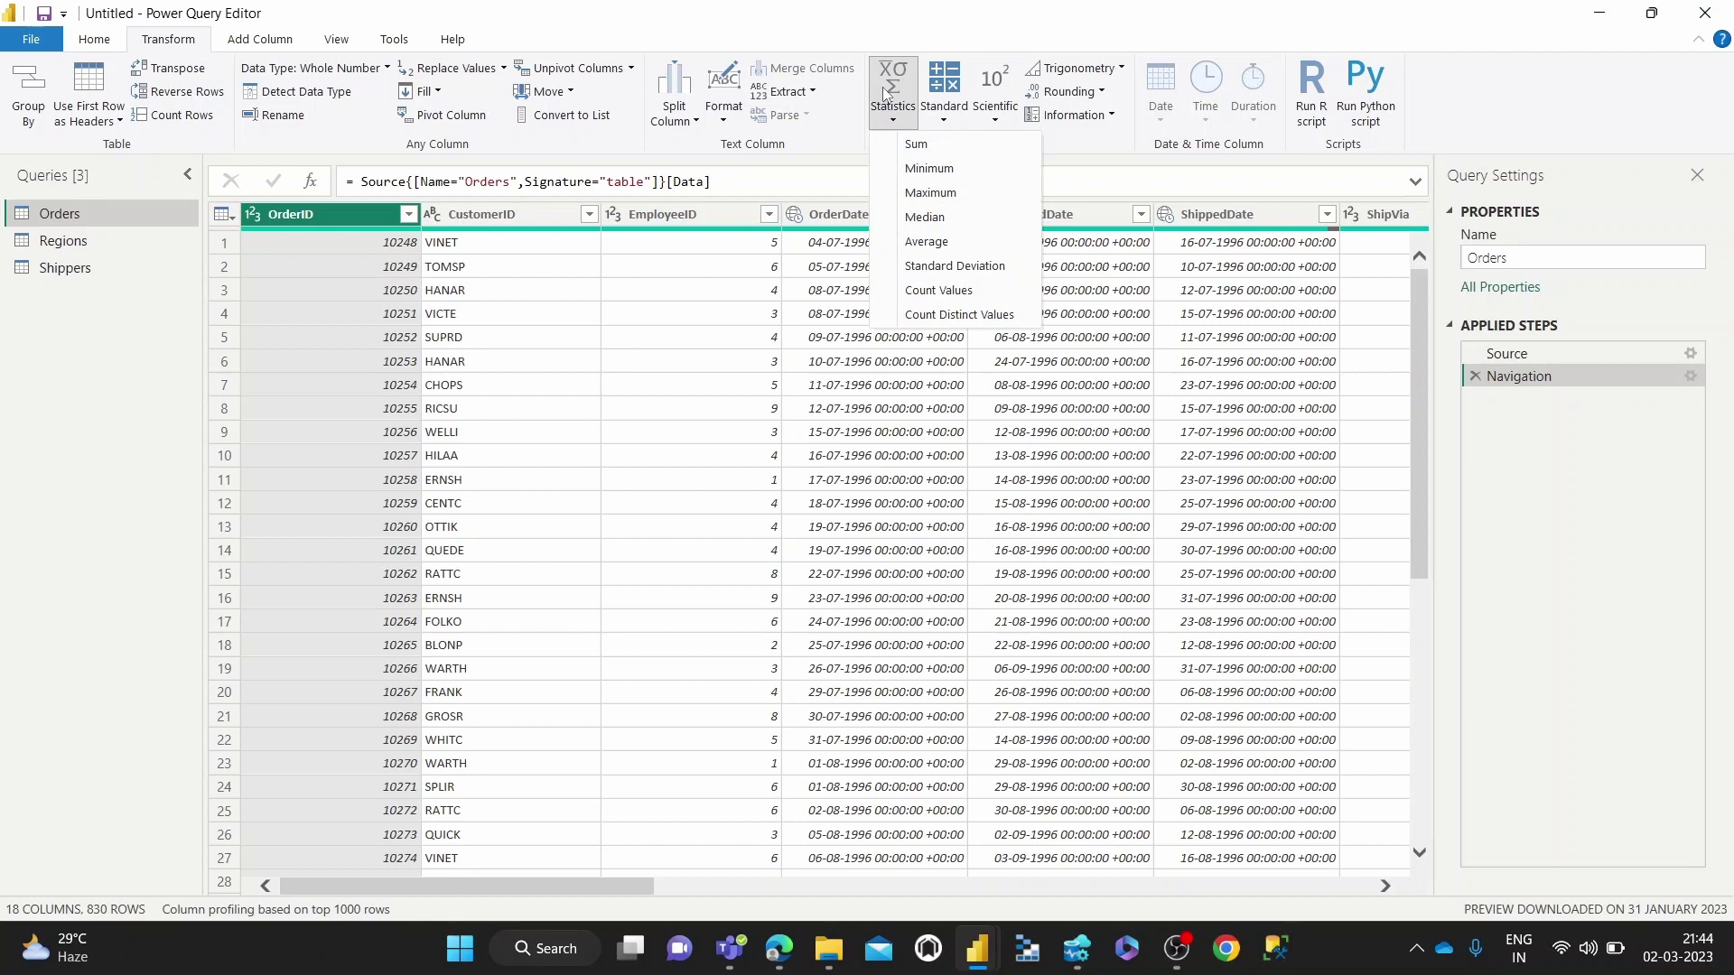
{"action": "left_click", "coordinate": [939, 289]}
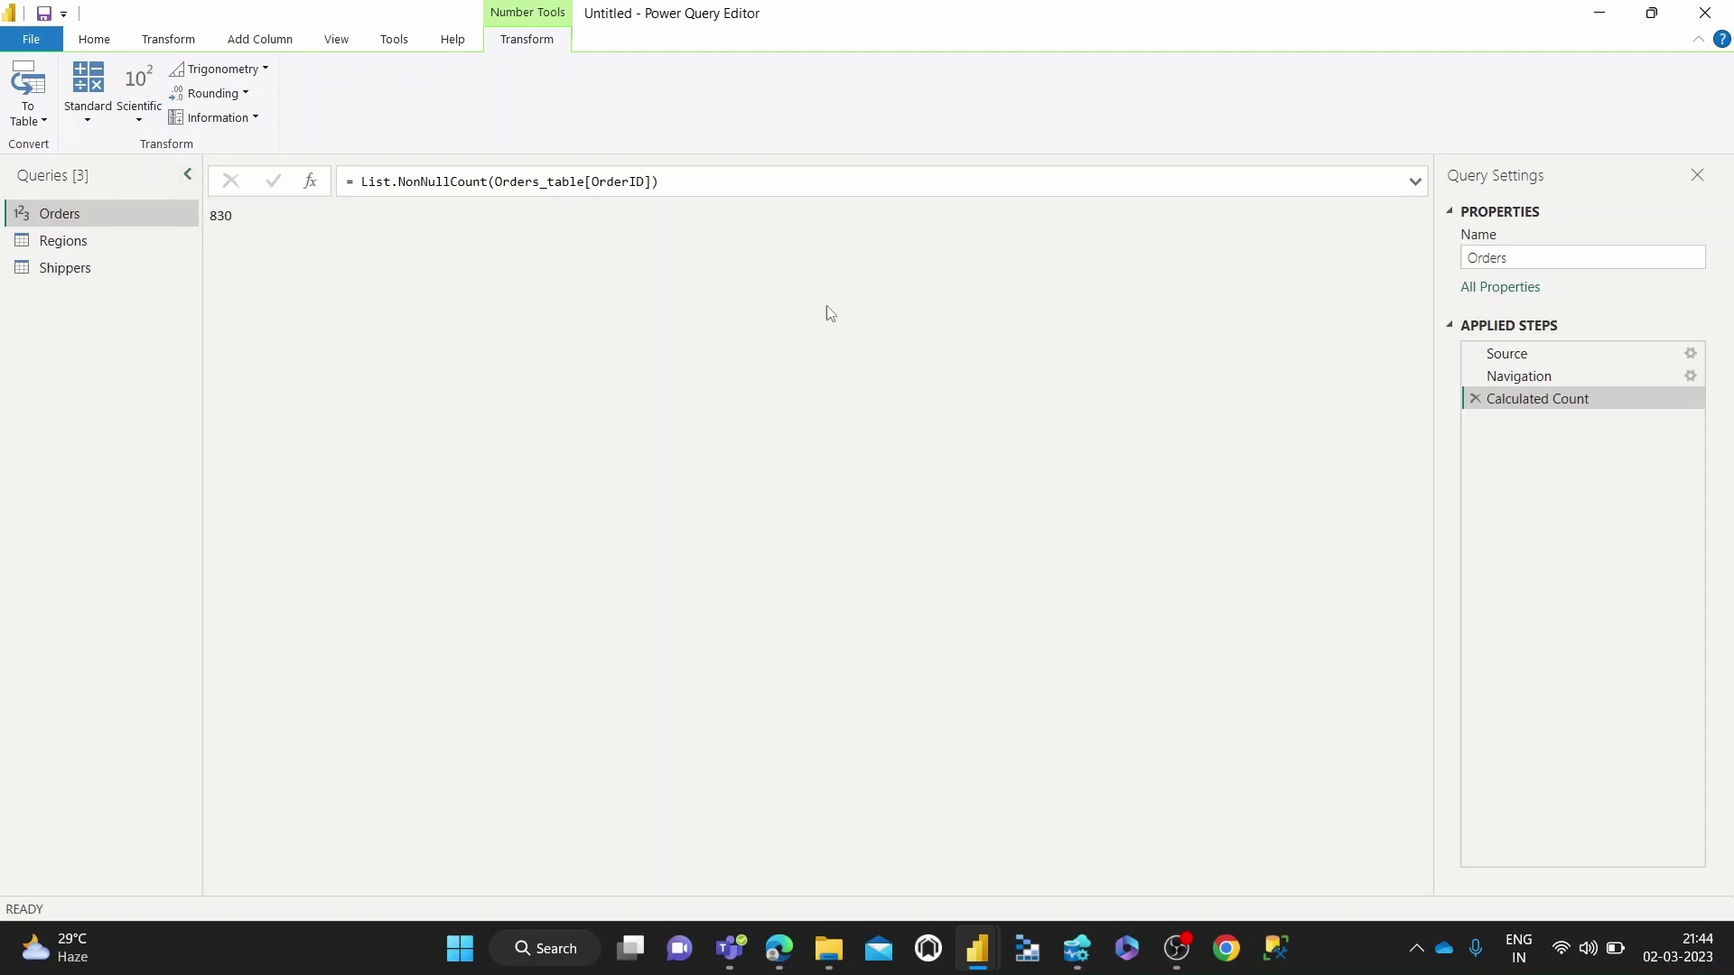
Delete the Calculated Count step to restore the 830-row Orders table, with Transform tools showing.
{"action": "left_click", "coordinate": [1473, 398]}
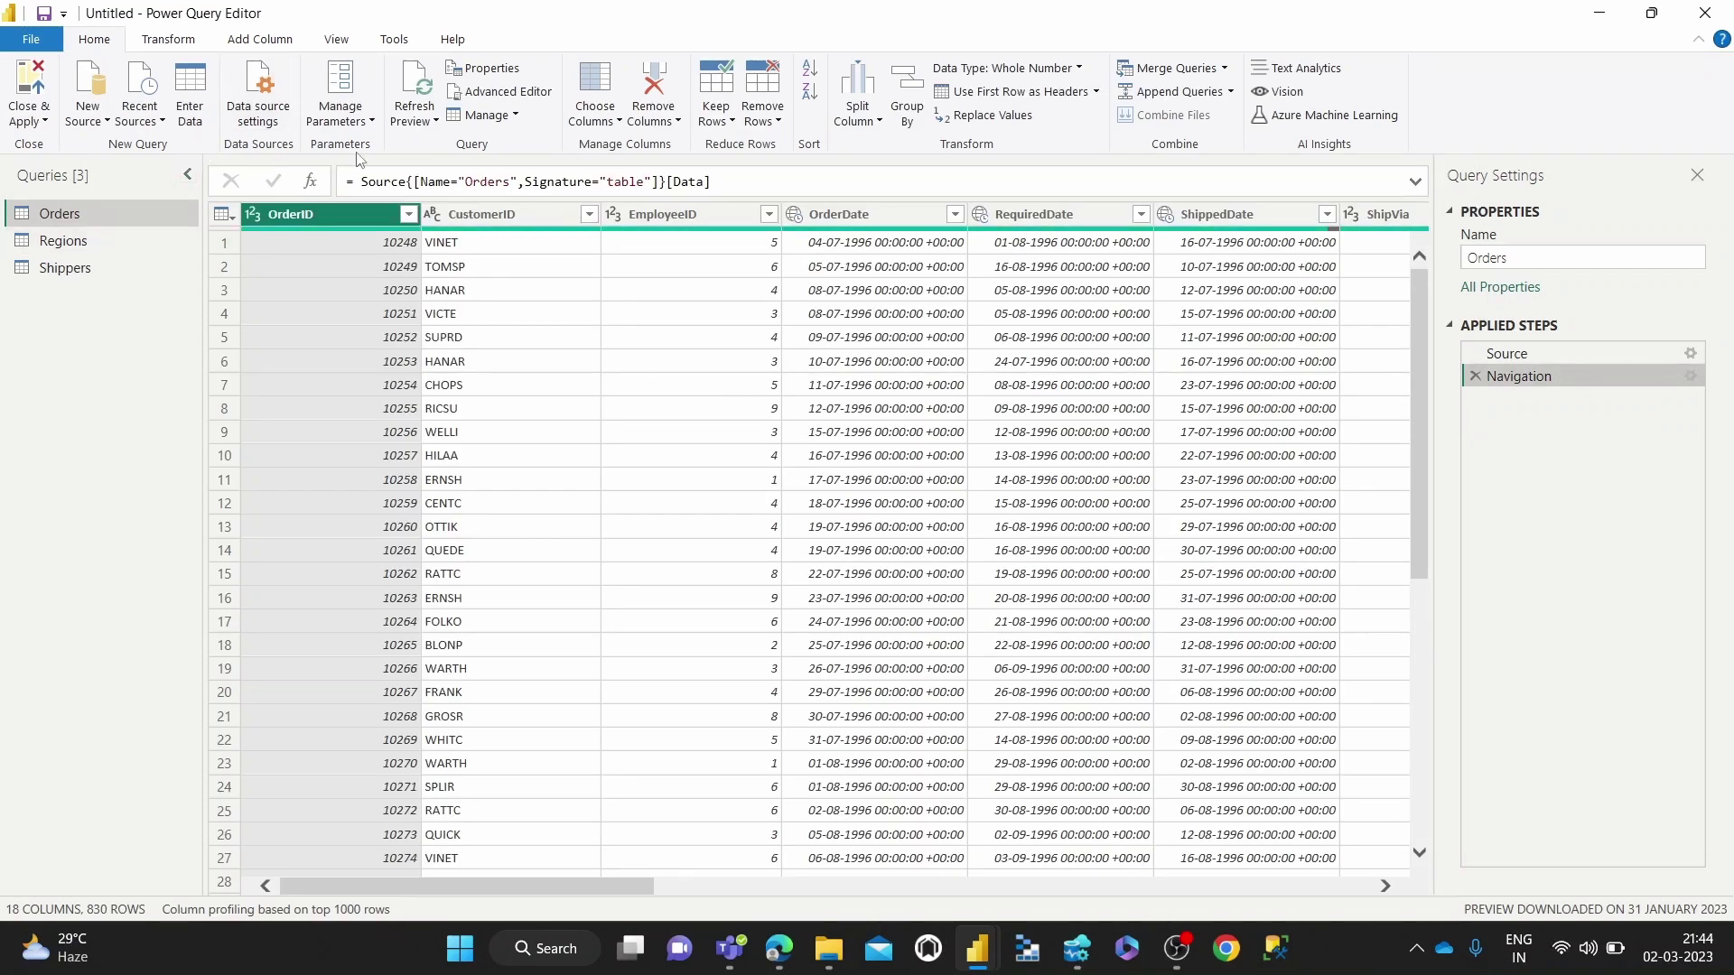
{"action": "left_click", "coordinate": [159, 38]}
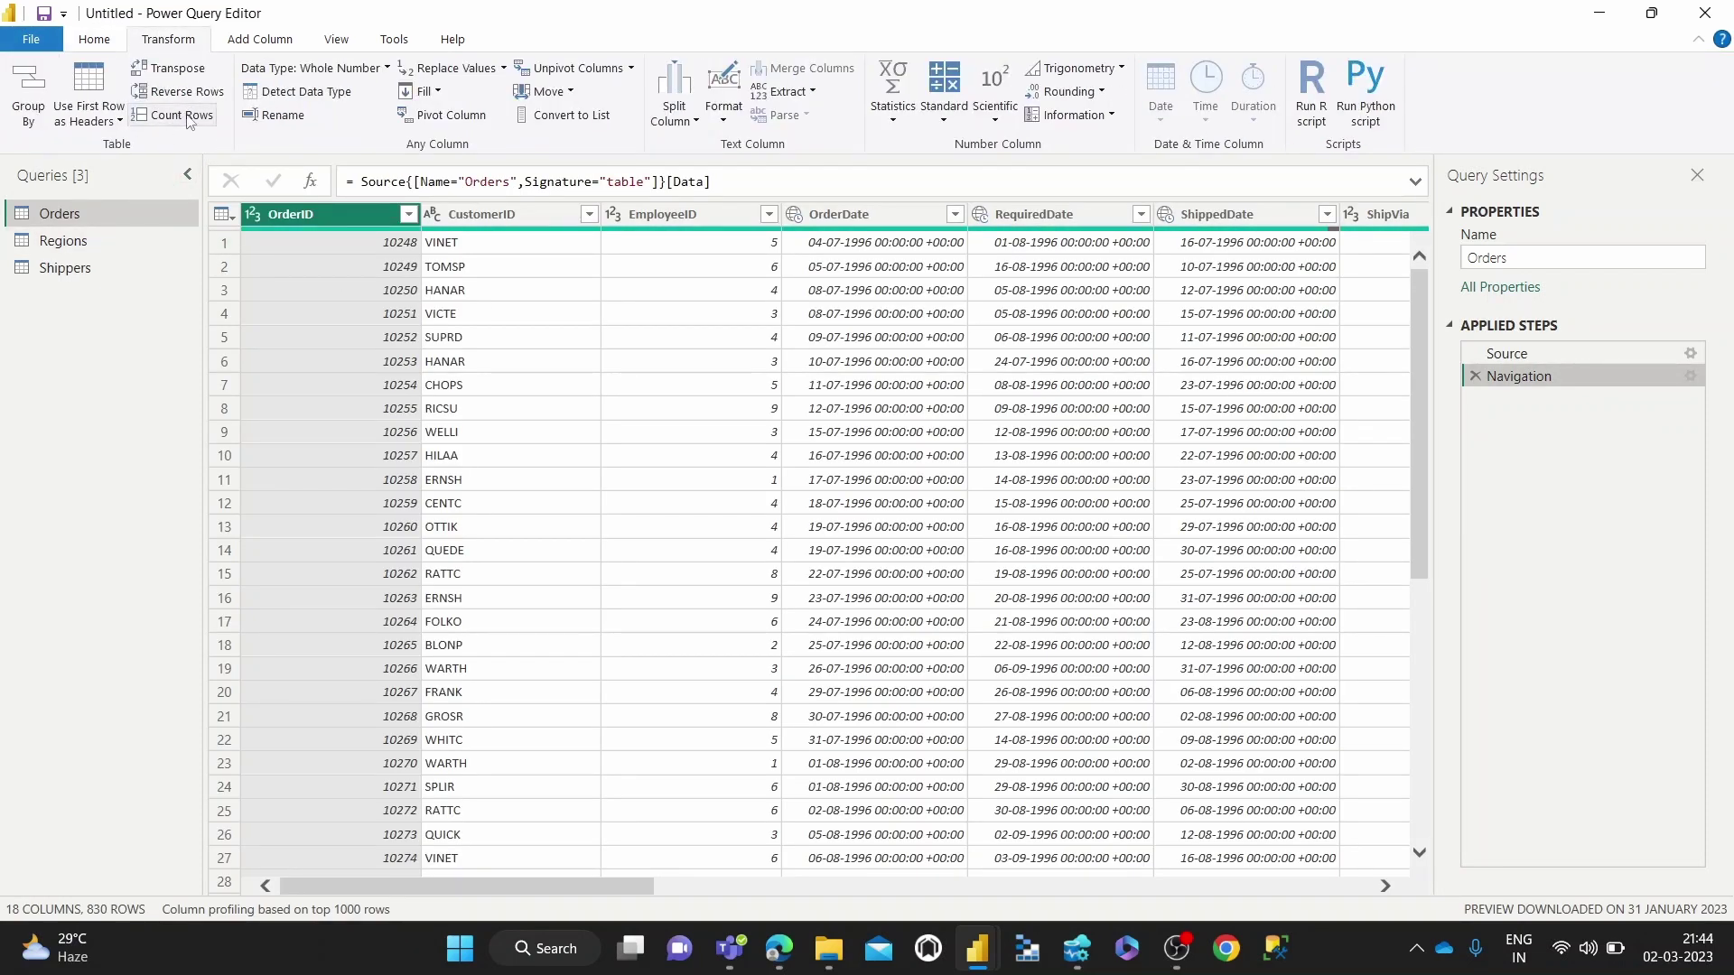